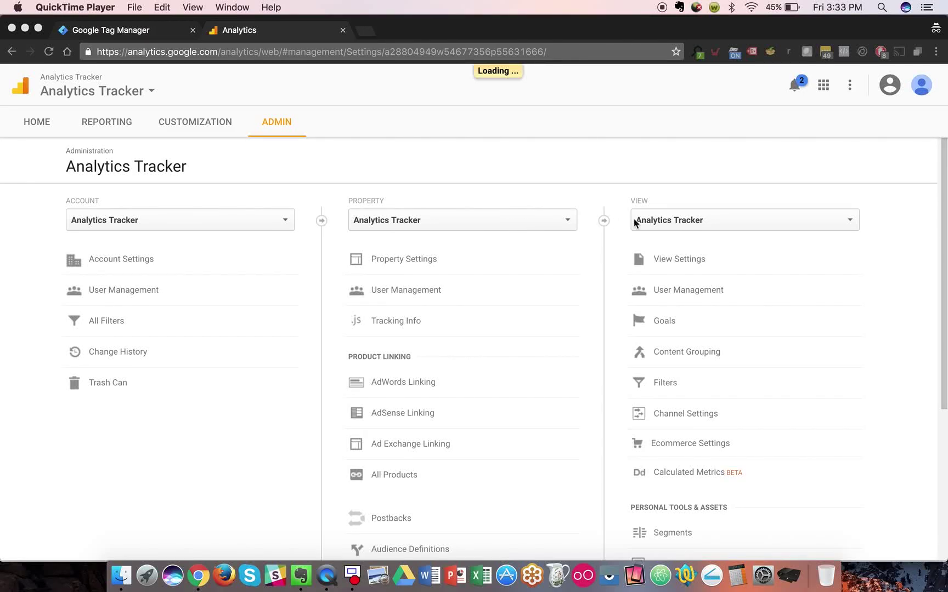
Step: Bring the browser window to the front and clear the accidental text selection
{"action": "left_click", "coordinate": [645, 190]}
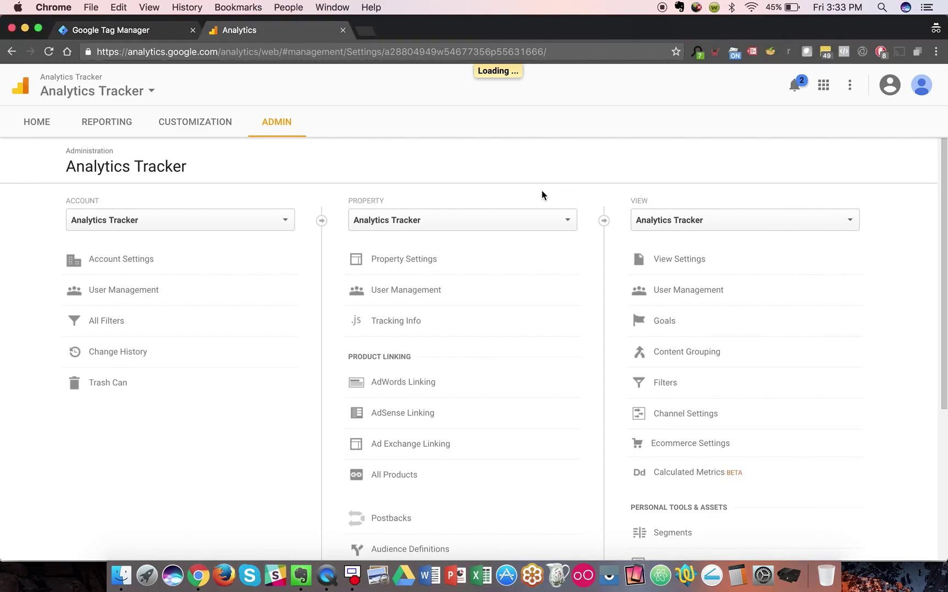
{"action": "left_click_drag", "start_coordinate": [348, 201], "coordinate": [392, 202]}
{"action": "left_click", "coordinate": [393, 201]}
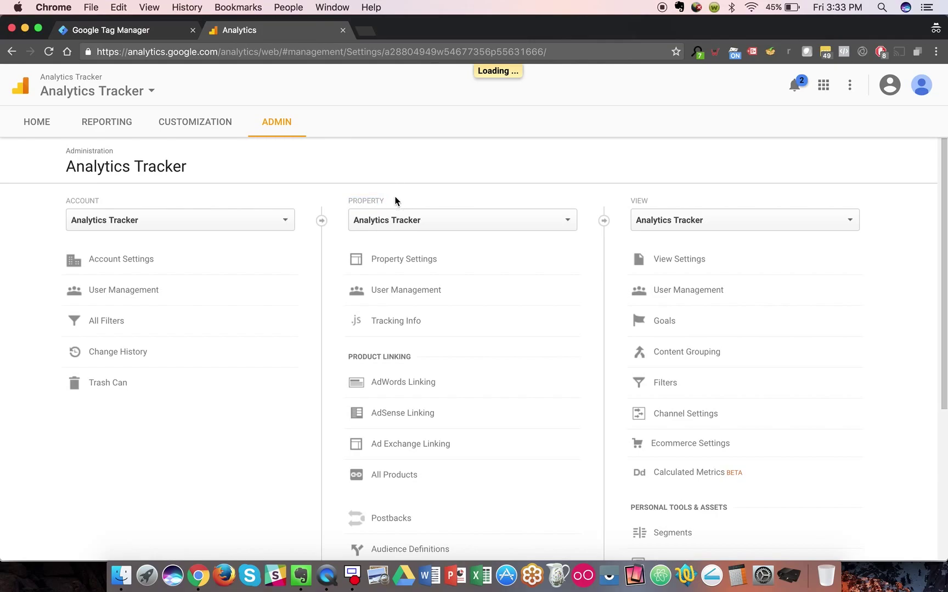
Step: Create a new Mobile app reporting view named 'Mobile App Data' for the Analytics Tracker property
{"action": "left_click", "coordinate": [643, 222]}
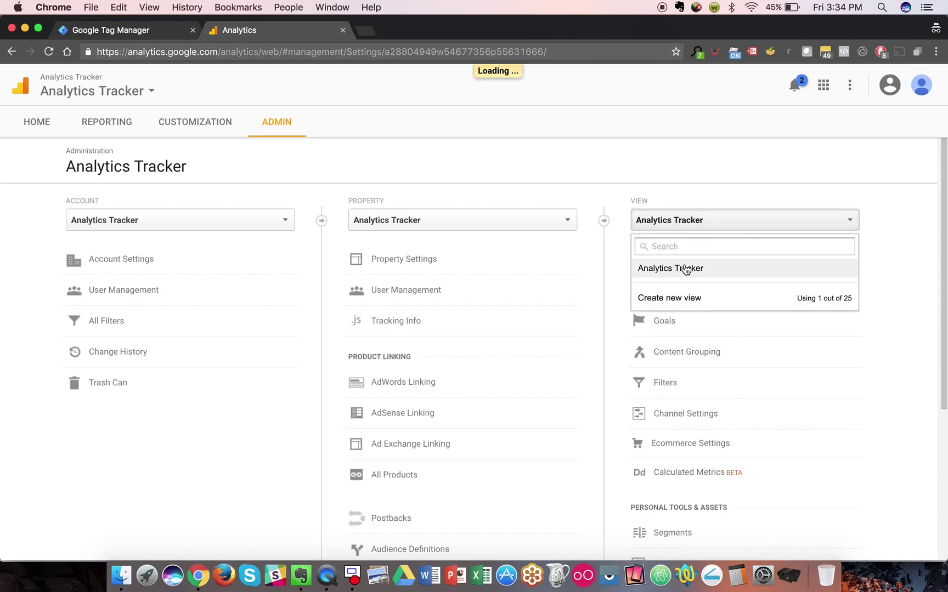
{"action": "left_click", "coordinate": [680, 302]}
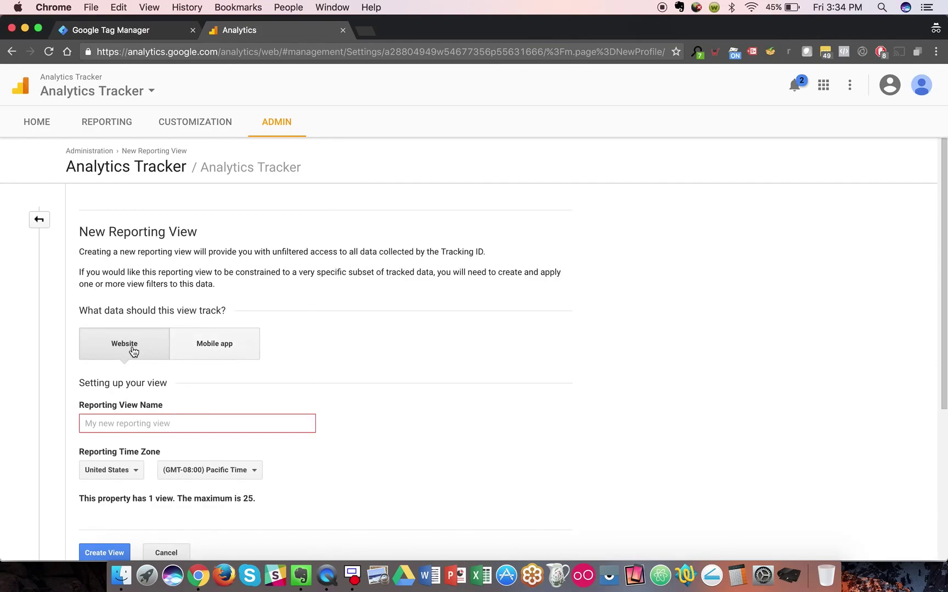
{"action": "left_click", "coordinate": [213, 353]}
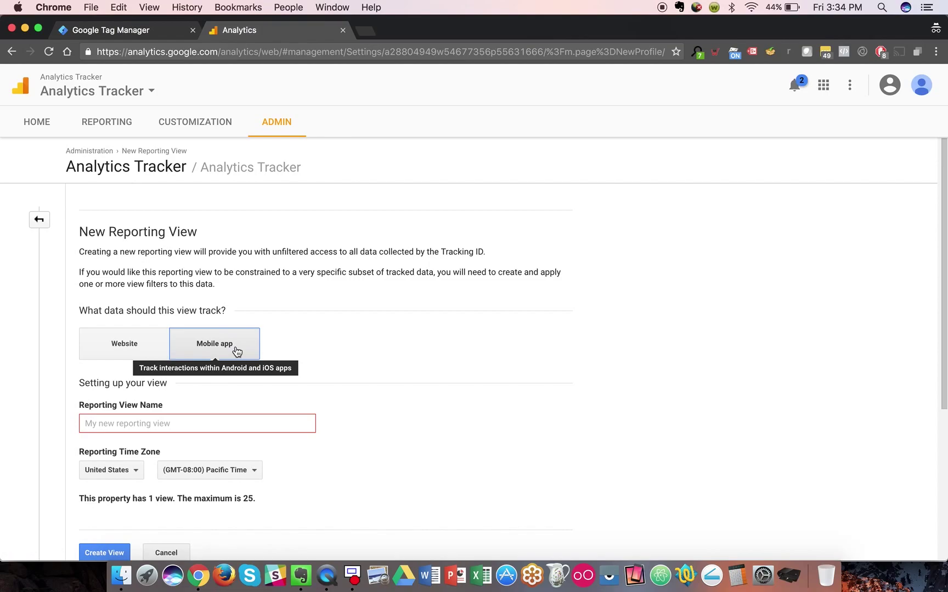
{"action": "left_click", "coordinate": [154, 421]}
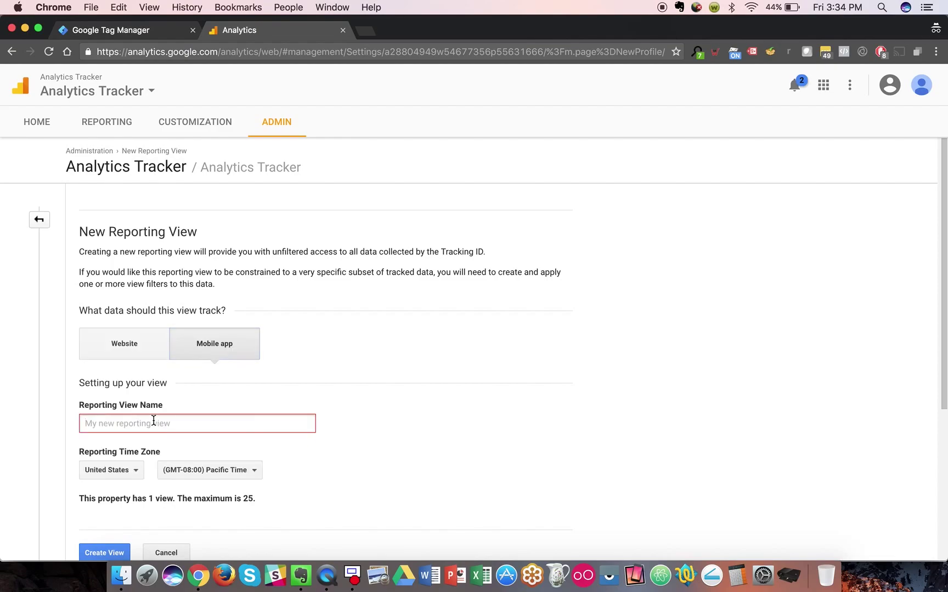
{"action": "type", "text": "Mobile App Data"}
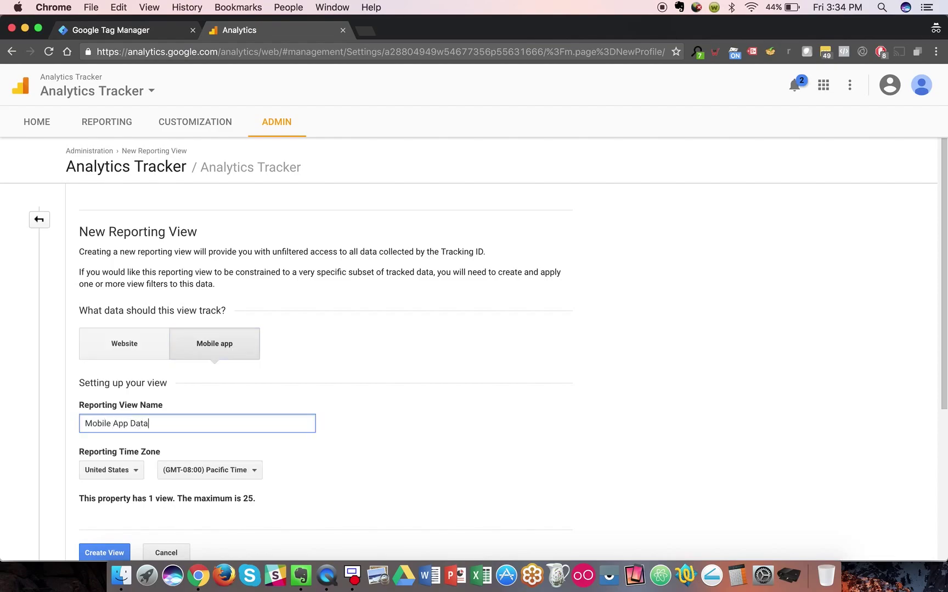
{"action": "scroll", "coordinate": [202, 445], "scroll_direction": "down", "scroll_amount": 2}
{"action": "left_click", "coordinate": [112, 553]}
{"action": "scroll", "coordinate": [321, 376], "scroll_direction": "down", "scroll_amount": 1}
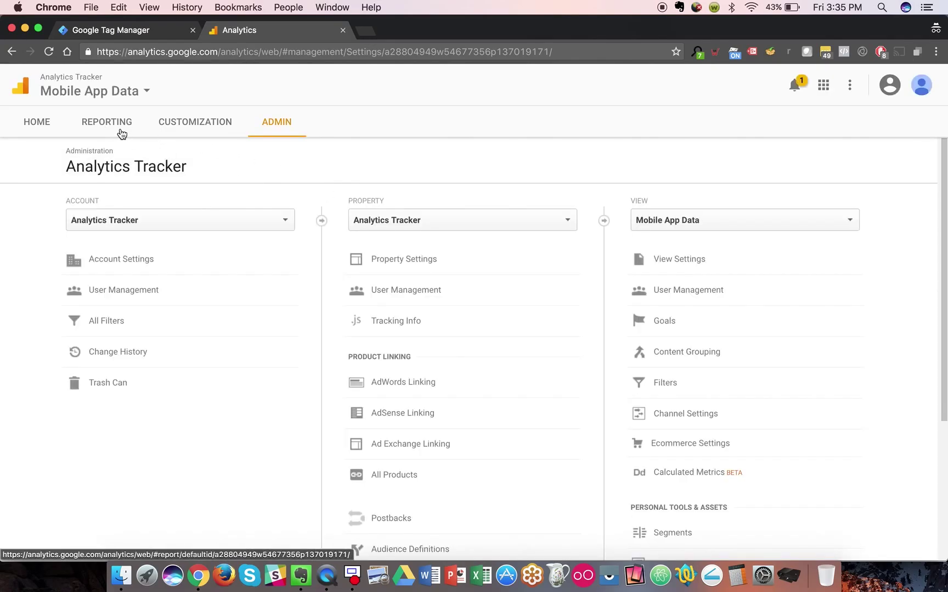
Step: Go to the reports for the new Mobile App Data view
{"action": "left_click", "coordinate": [122, 131]}
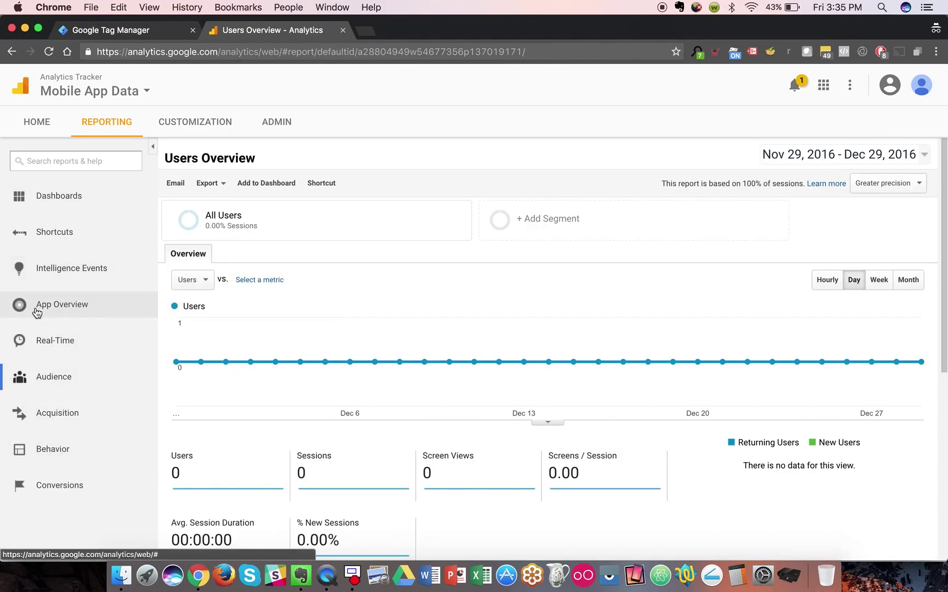
Step: Open the App Overview report, scroll through its empty panels, and expand Audience reports
{"action": "left_click", "coordinate": [58, 313]}
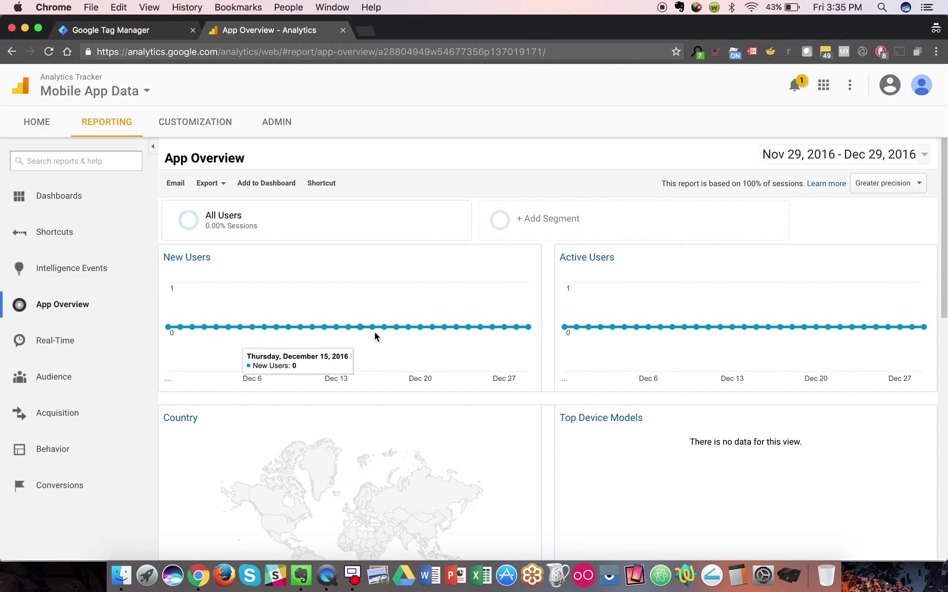
{"action": "scroll", "coordinate": [370, 422], "scroll_direction": "down", "scroll_amount": 5}
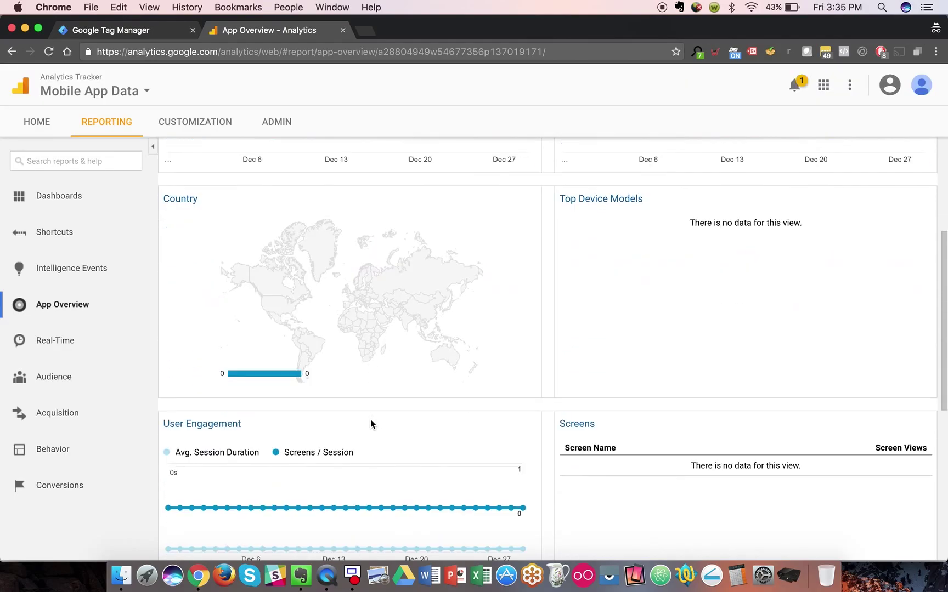
{"action": "scroll", "coordinate": [370, 423], "scroll_direction": "down", "scroll_amount": 2}
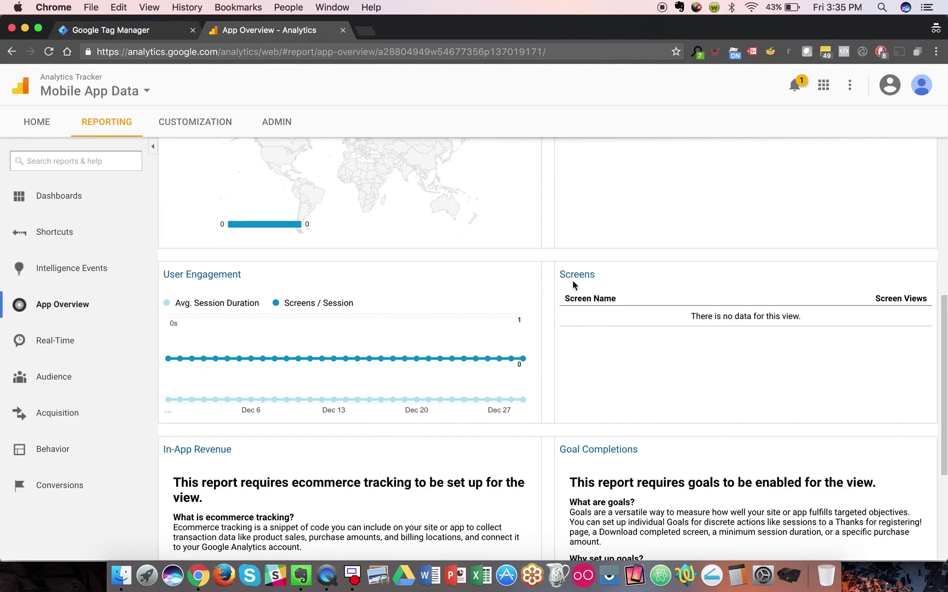
{"action": "scroll", "coordinate": [510, 403], "scroll_direction": "down", "scroll_amount": 1}
{"action": "scroll", "coordinate": [358, 393], "scroll_direction": "up", "scroll_amount": 8}
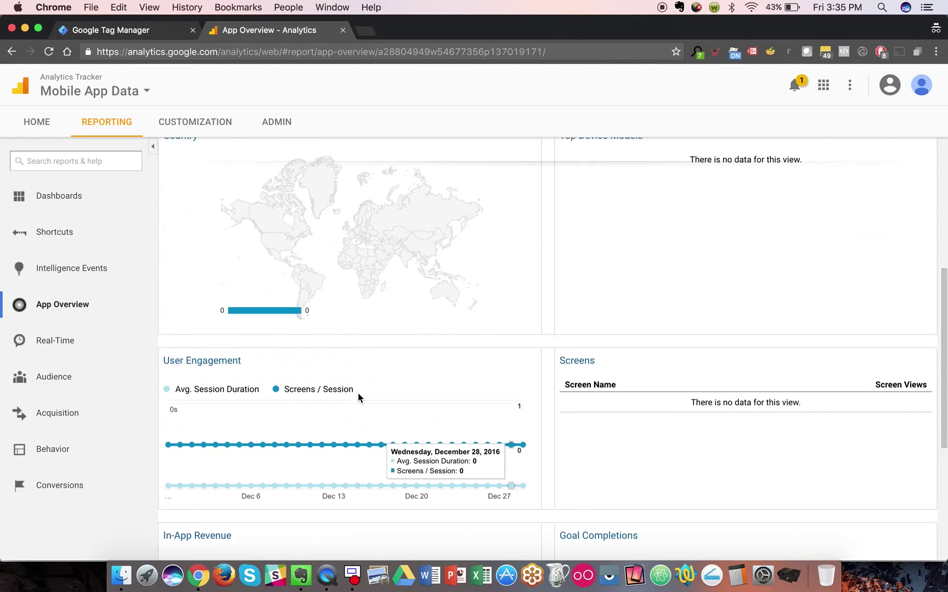
{"action": "scroll", "coordinate": [618, 186], "scroll_direction": "down", "scroll_amount": 2}
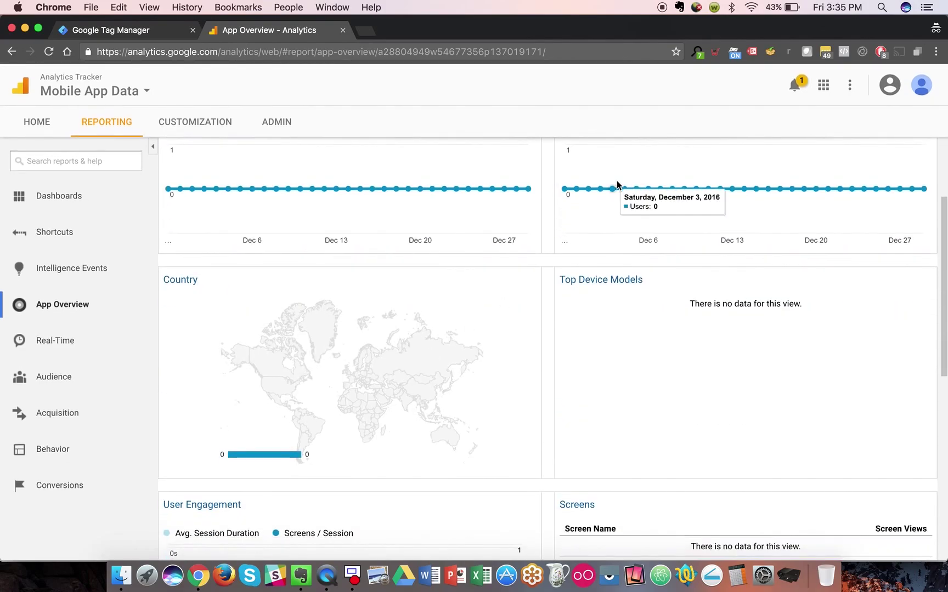
{"action": "scroll", "coordinate": [600, 195], "scroll_direction": "up", "scroll_amount": 3}
{"action": "scroll", "coordinate": [574, 325], "scroll_direction": "down", "scroll_amount": 6}
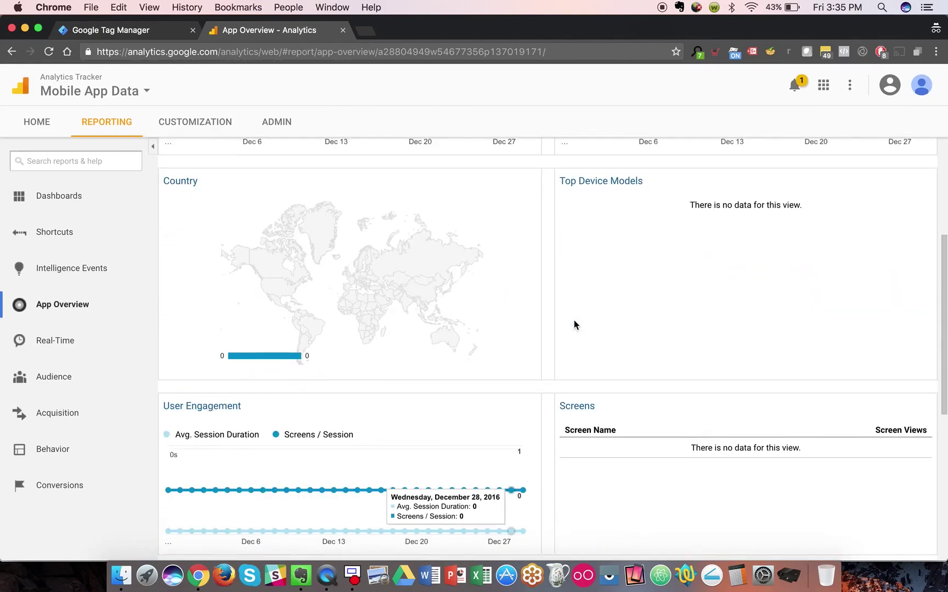
{"action": "scroll", "coordinate": [399, 417], "scroll_direction": "down", "scroll_amount": 4}
{"action": "scroll", "coordinate": [399, 416], "scroll_direction": "down", "scroll_amount": 2}
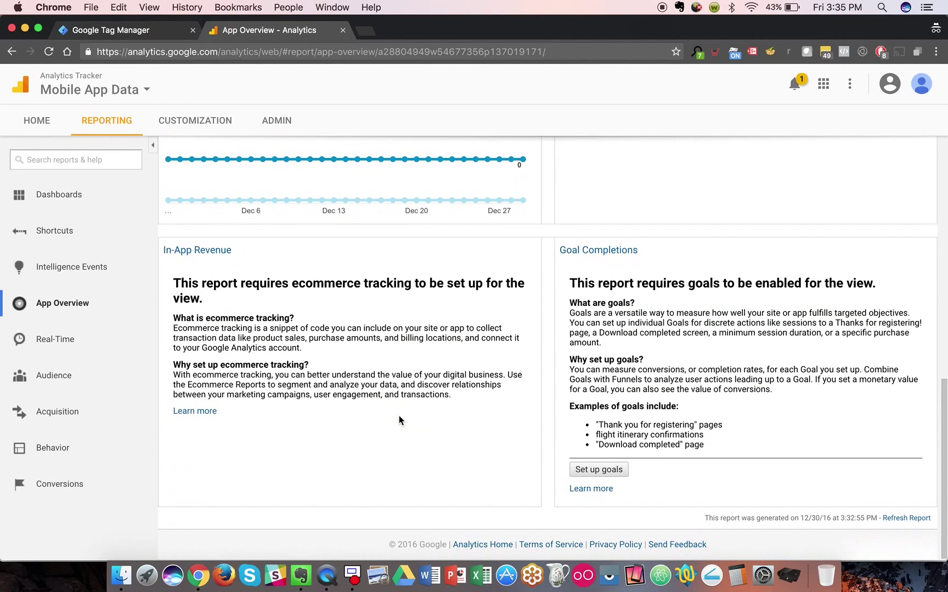
{"action": "left_click", "coordinate": [73, 387]}
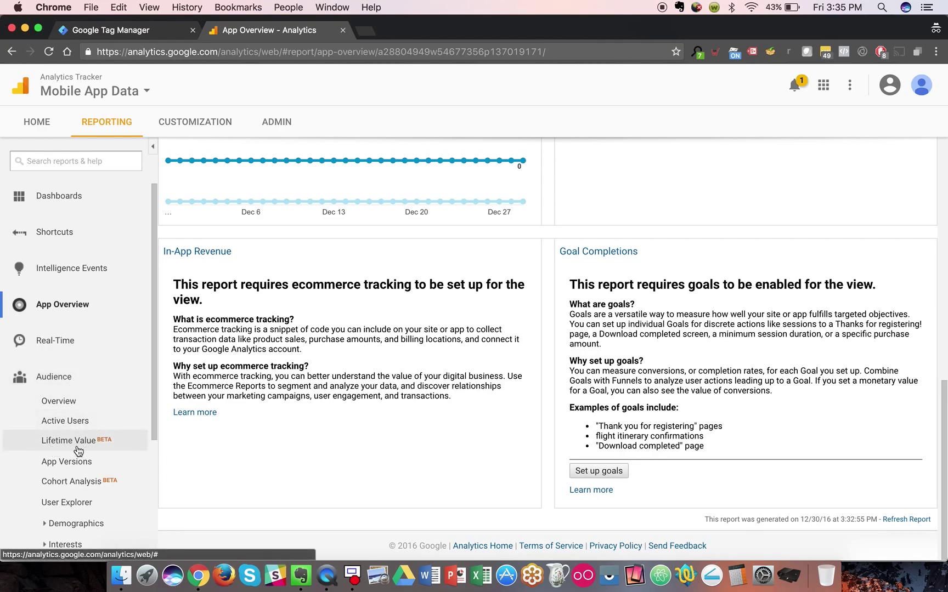
Step: Collapse the Audience report group and return to the Admin page
{"action": "scroll", "coordinate": [78, 451], "scroll_direction": "down", "scroll_amount": 2}
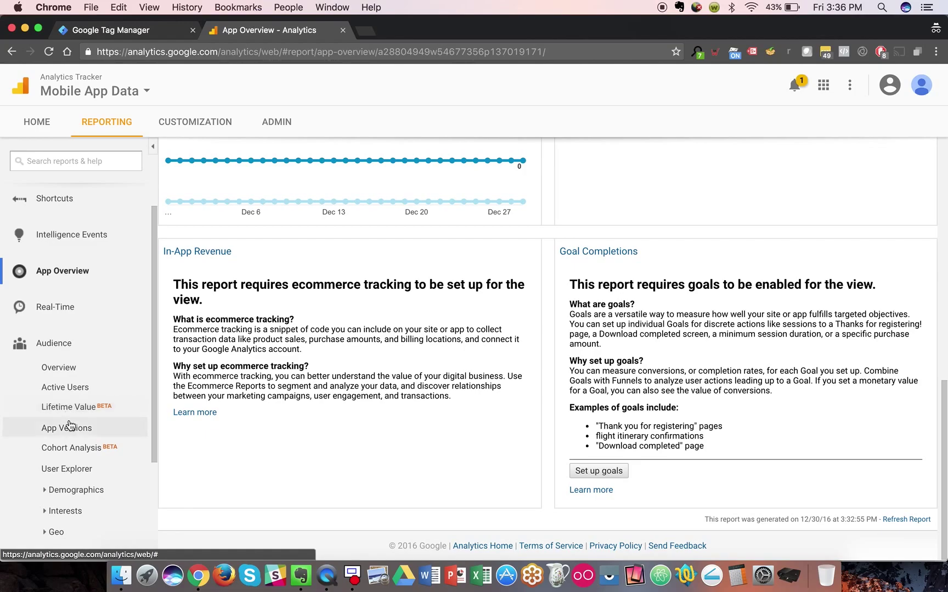
{"action": "scroll", "coordinate": [67, 409], "scroll_direction": "down", "scroll_amount": 5}
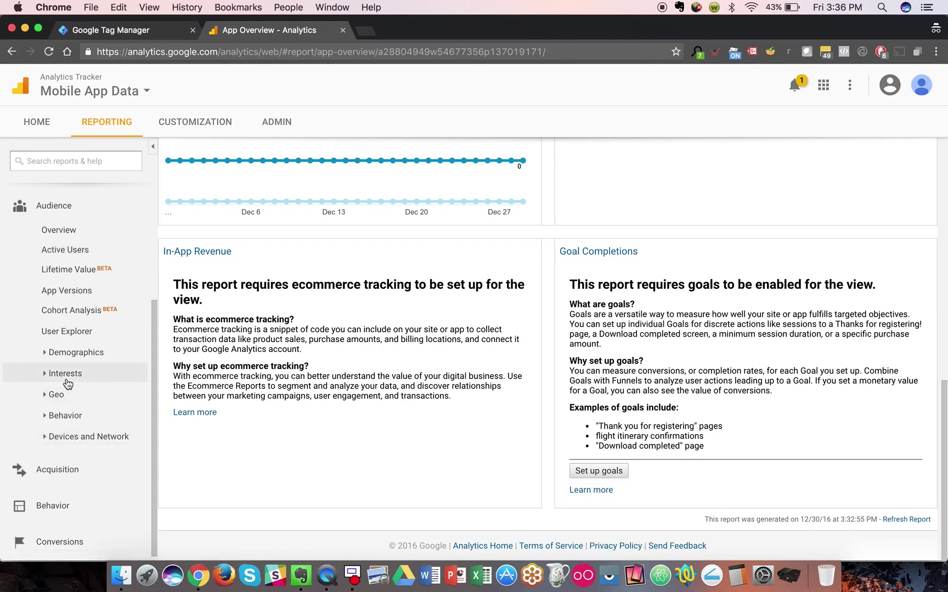
{"action": "scroll", "coordinate": [110, 370], "scroll_direction": "up", "scroll_amount": 5}
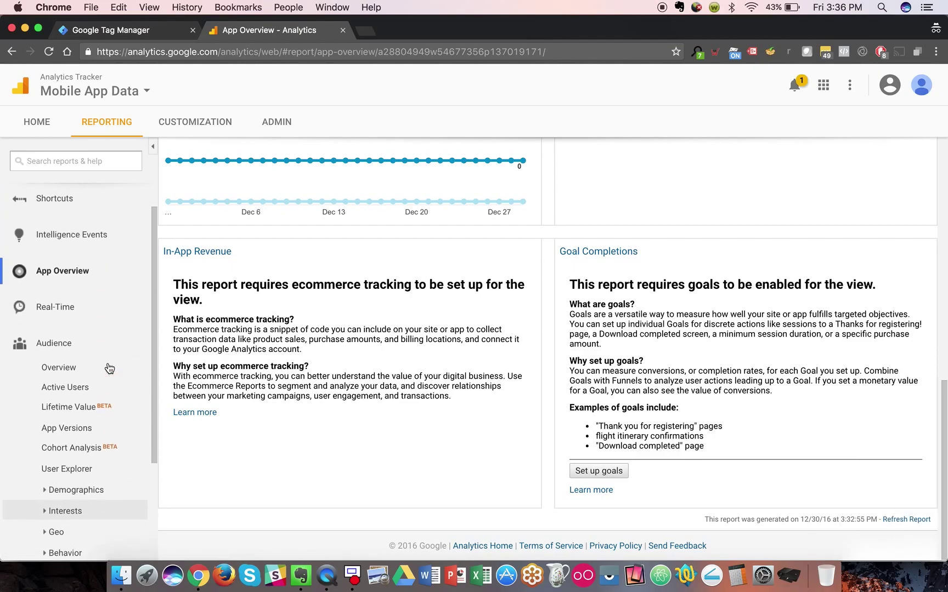
{"action": "left_click", "coordinate": [79, 351]}
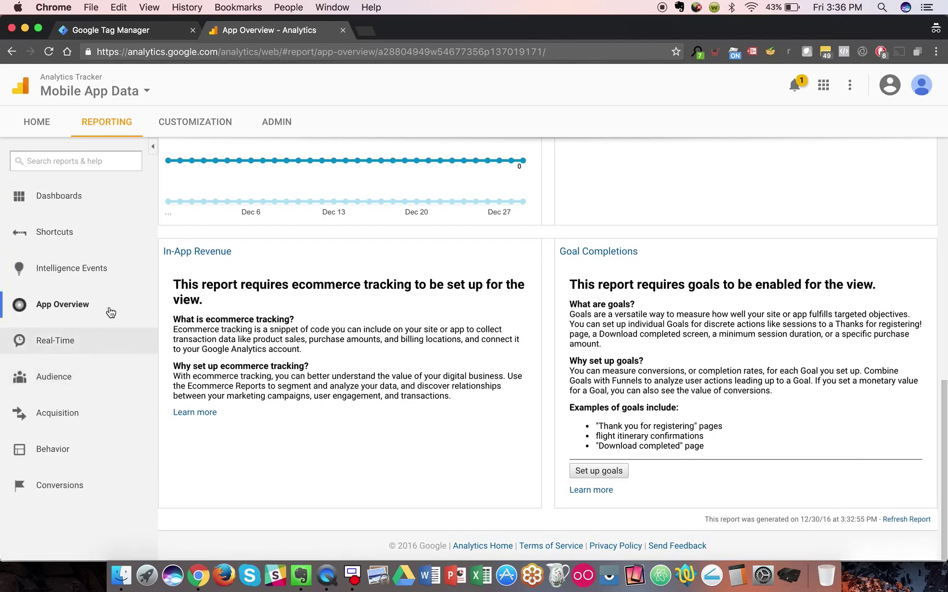
{"action": "left_click", "coordinate": [274, 119]}
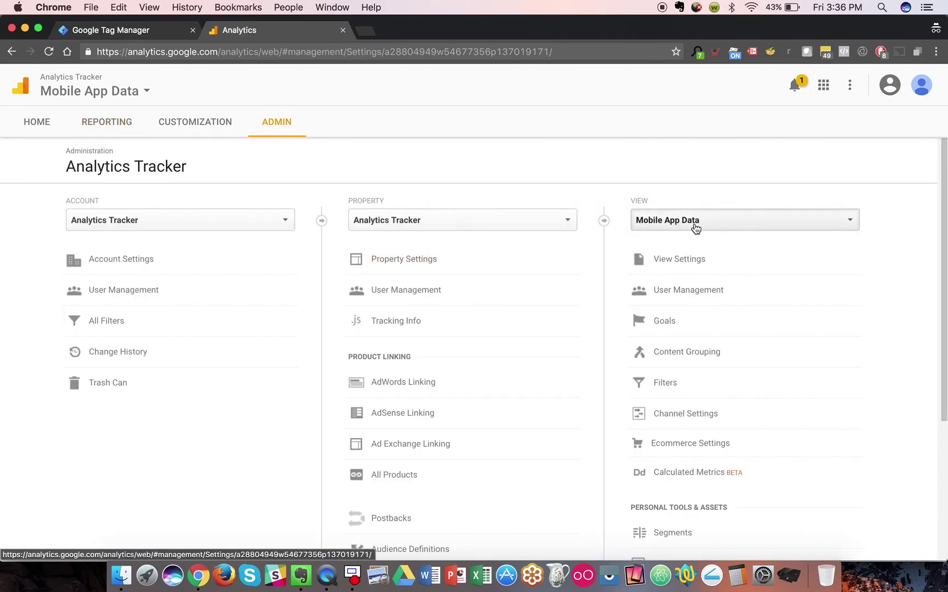
Step: Add a new Mobile App Data view filter named '[Include Only] Mobile Application Data'
{"action": "left_click", "coordinate": [672, 381]}
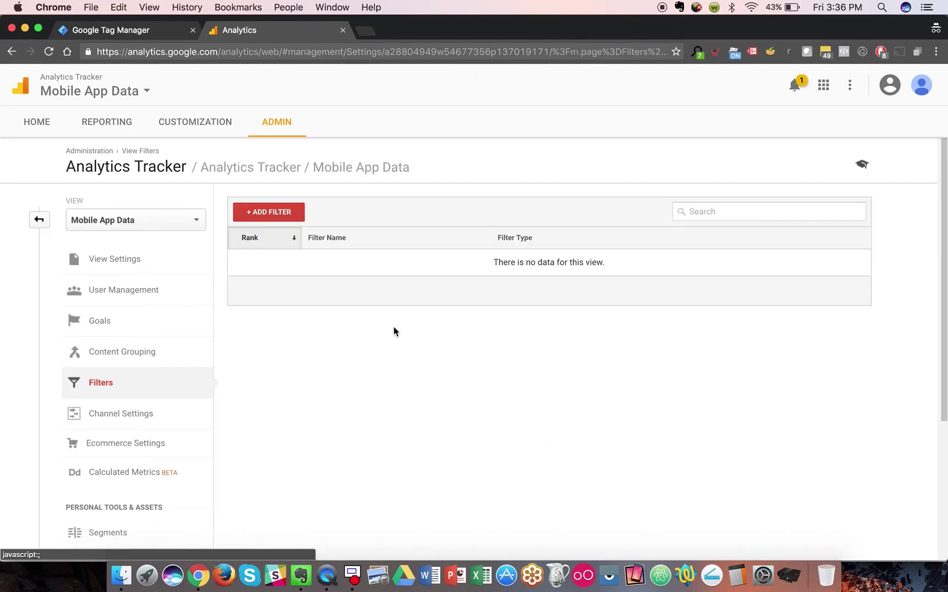
{"action": "left_click", "coordinate": [262, 220]}
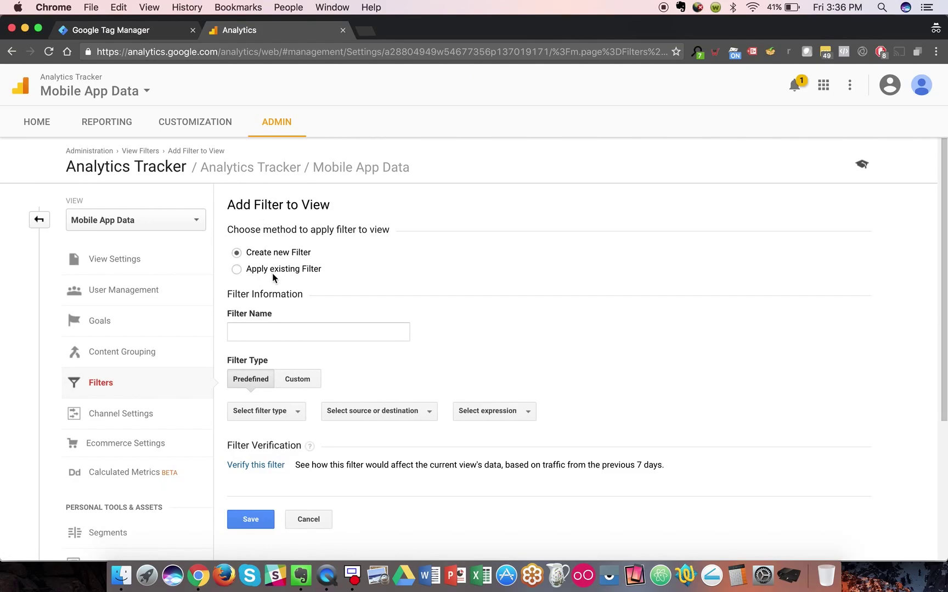
{"action": "left_click", "coordinate": [250, 330]}
{"action": "type", "text": "[I"}
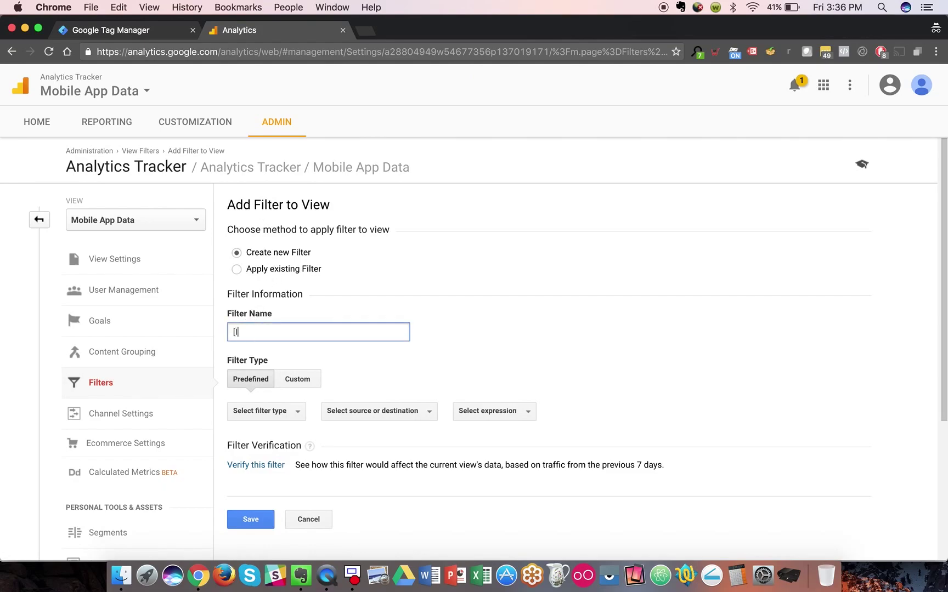
{"action": "type", "text": "nclude Only] Mobile Application Data"}
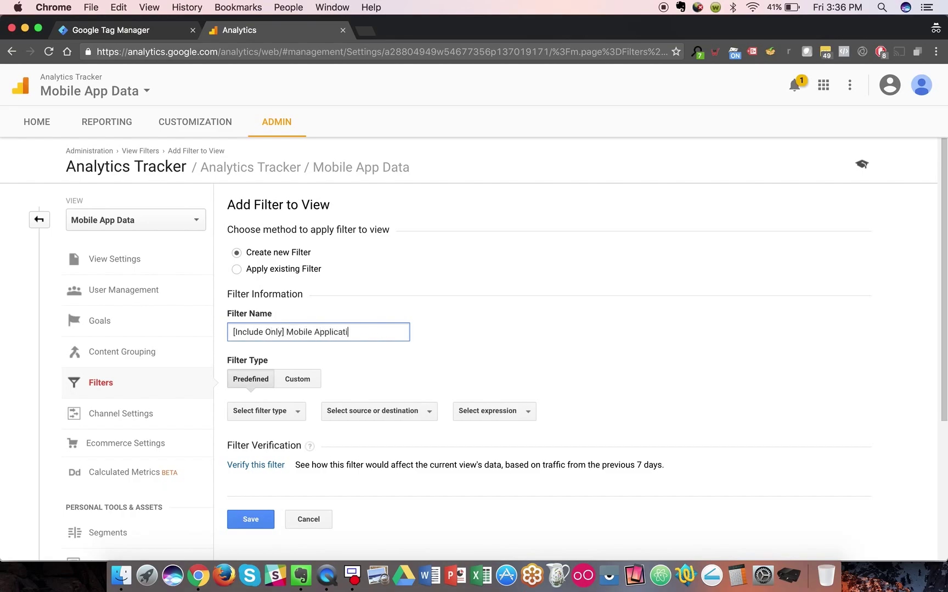
Step: Make it a custom Include filter on the Application? field set to Yes, and save it
{"action": "left_click", "coordinate": [296, 382]}
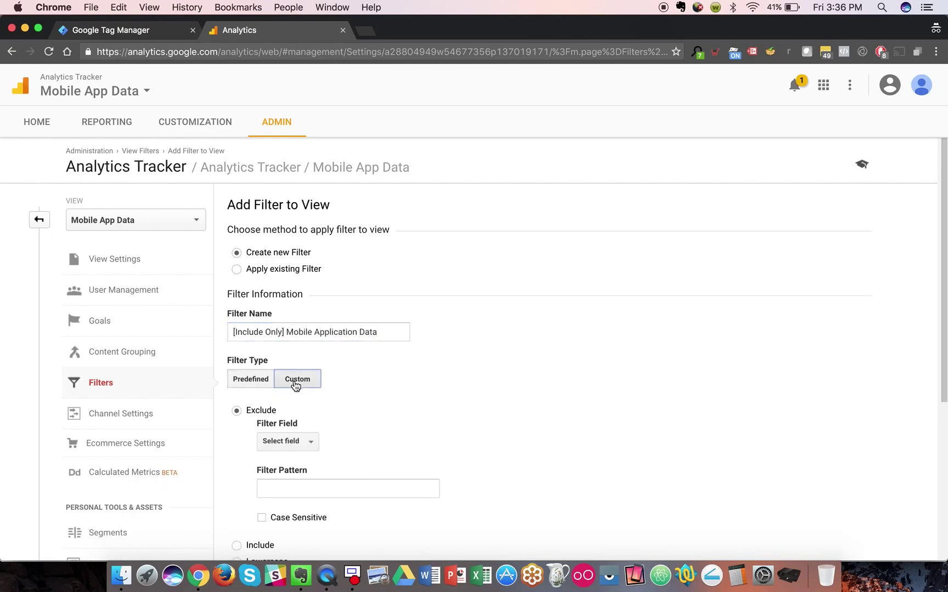
{"action": "scroll", "coordinate": [274, 466], "scroll_direction": "down", "scroll_amount": 2}
{"action": "left_click", "coordinate": [237, 485]}
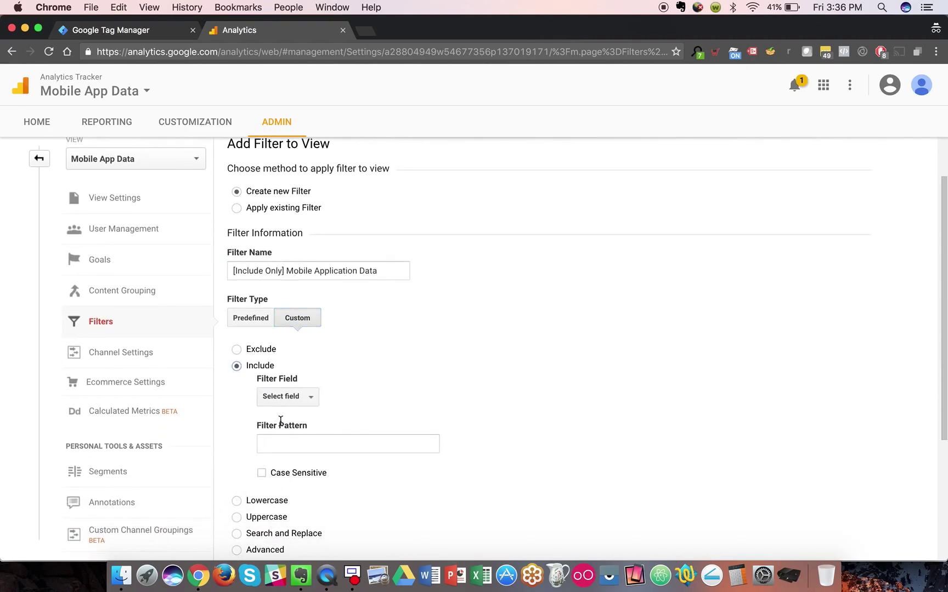
{"action": "left_click", "coordinate": [284, 397]}
{"action": "type", "text": "applica"}
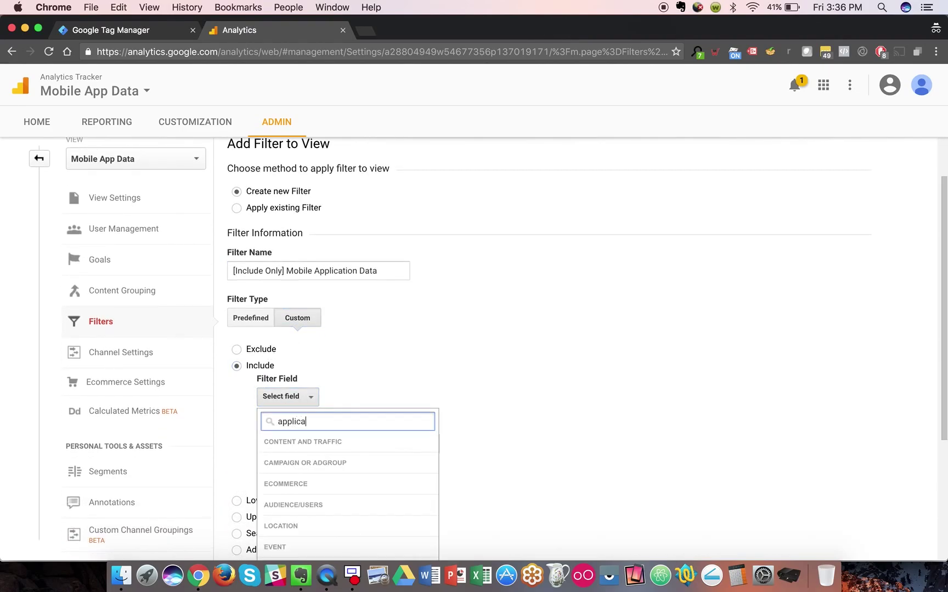
{"action": "scroll", "coordinate": [292, 417], "scroll_direction": "down", "scroll_amount": 5}
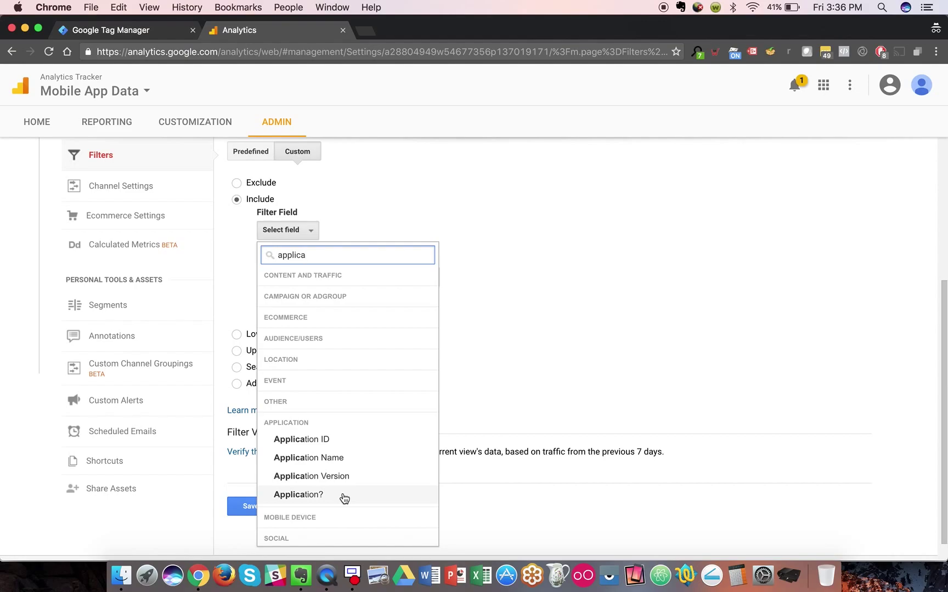
{"action": "left_click", "coordinate": [344, 497]}
{"action": "scroll", "coordinate": [264, 239], "scroll_direction": "up", "scroll_amount": 2}
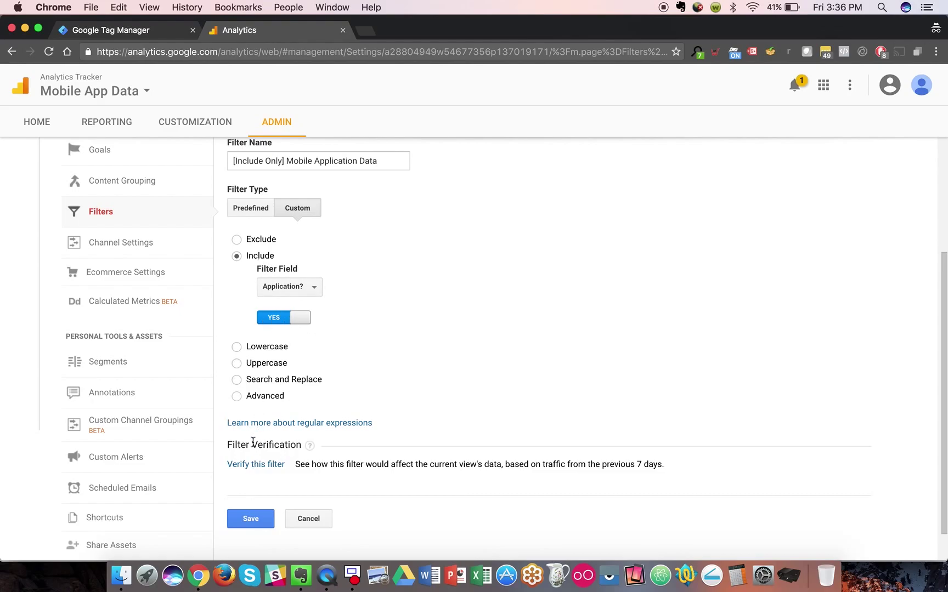
{"action": "left_click", "coordinate": [250, 518]}
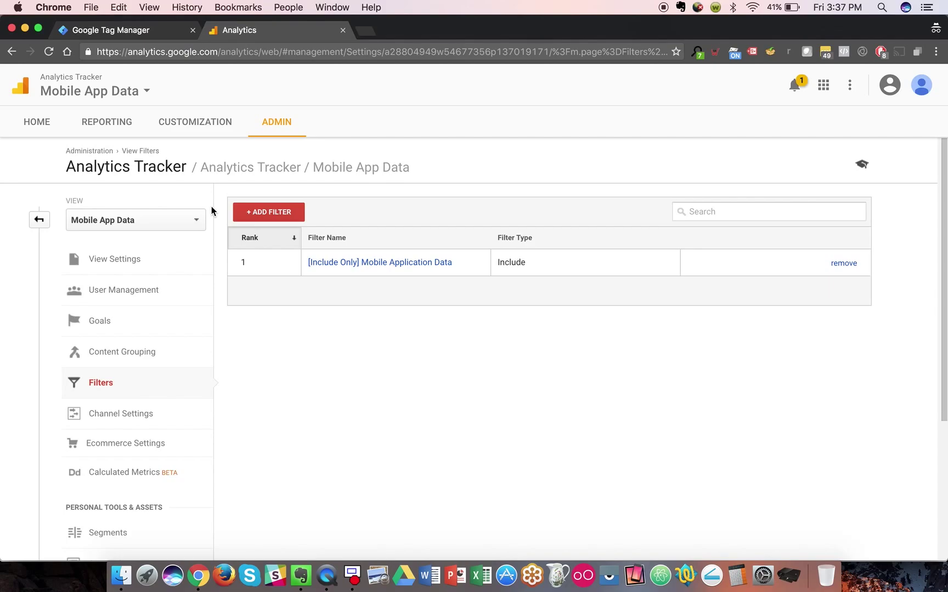
{"action": "left_click_drag", "start_coordinate": [61, 202], "coordinate": [86, 201]}
{"action": "left_click", "coordinate": [348, 339]}
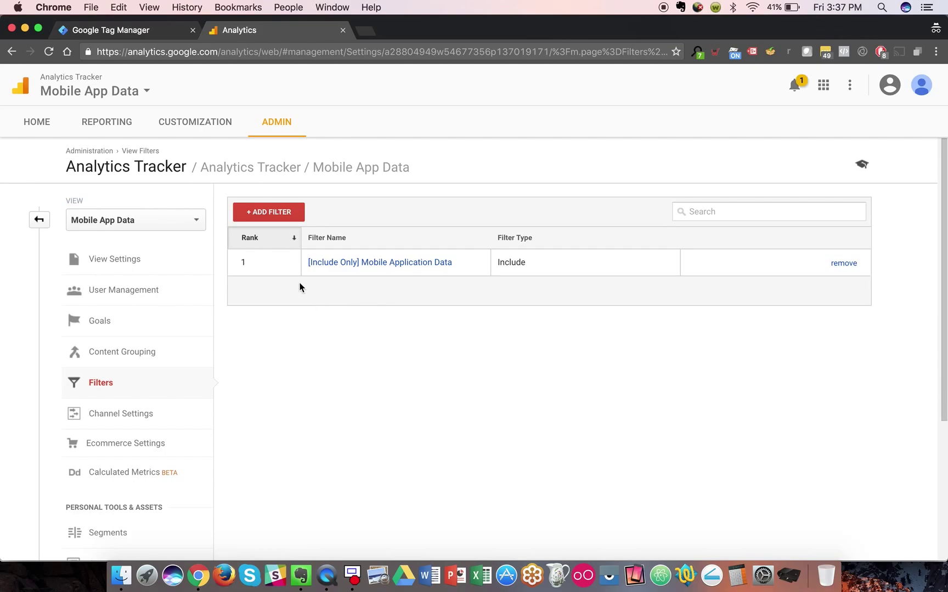